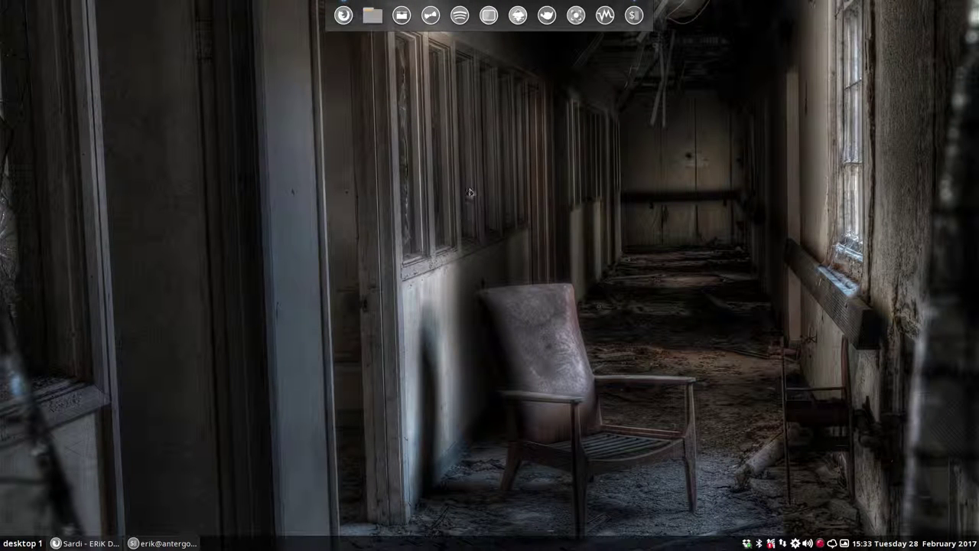
Step: Open a terminal on the desktop, run neofetch to view the system information, highlight part of the locale warning, and close the terminal
{"action": "right_click", "coordinate": [398, 151]}
{"action": "left_click", "coordinate": [444, 212]}
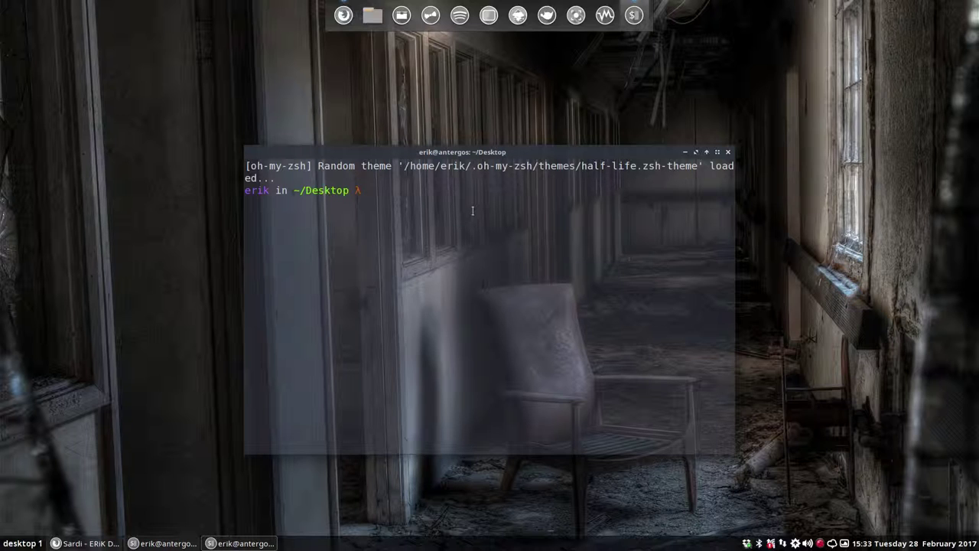
{"action": "type", "text": "neofetch"}
{"action": "key", "text": "Return"}
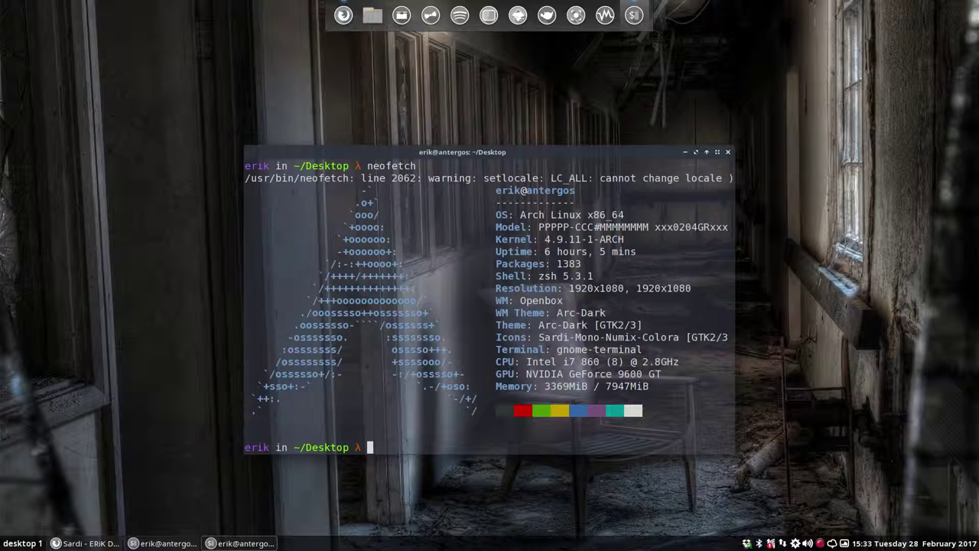
{"action": "left_click_drag", "start_coordinate": [538, 178], "coordinate": [612, 178]}
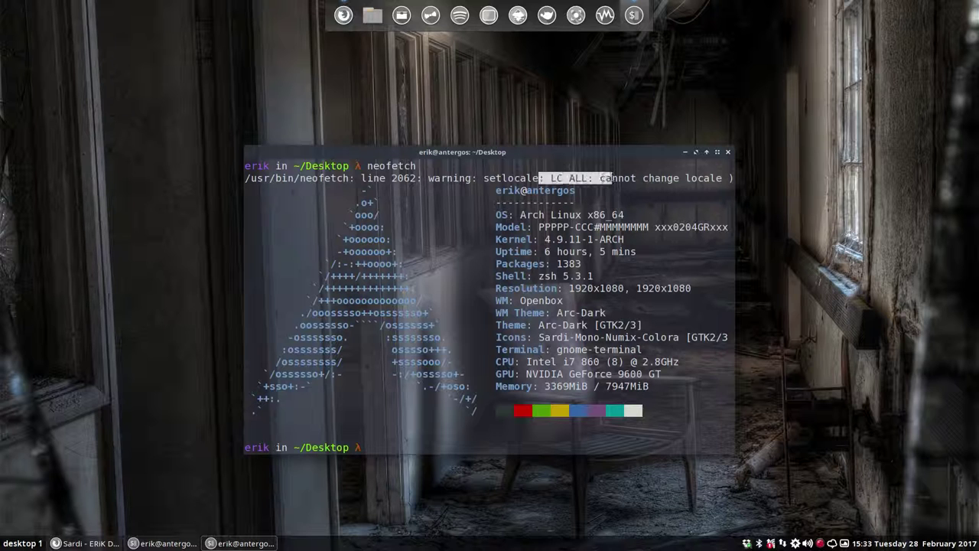
{"action": "left_click", "coordinate": [729, 152]}
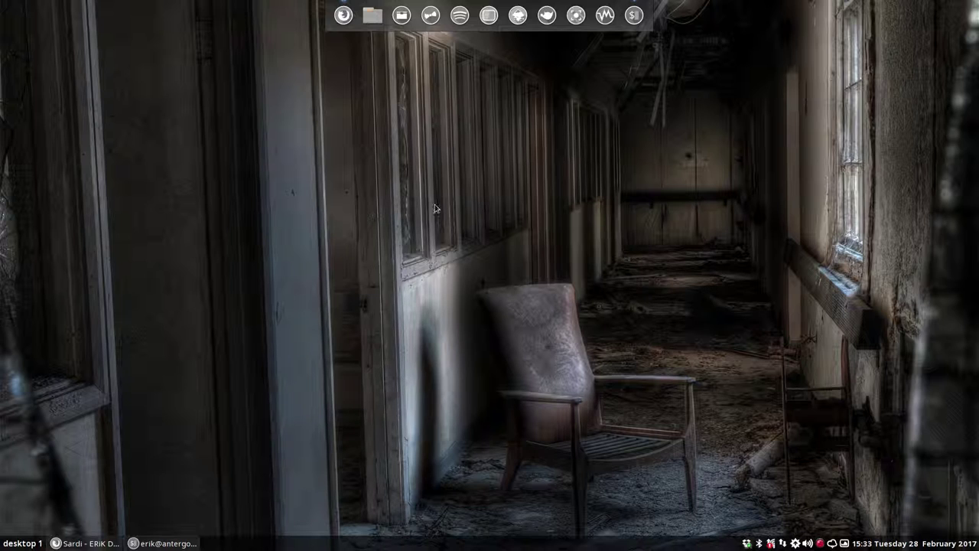
{"action": "right_click", "coordinate": [386, 167]}
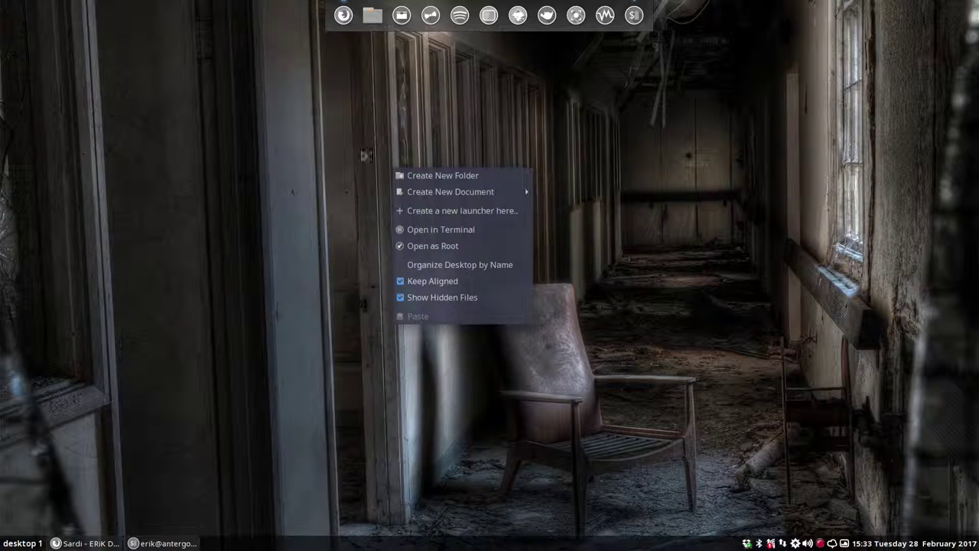
{"action": "left_click", "coordinate": [363, 156]}
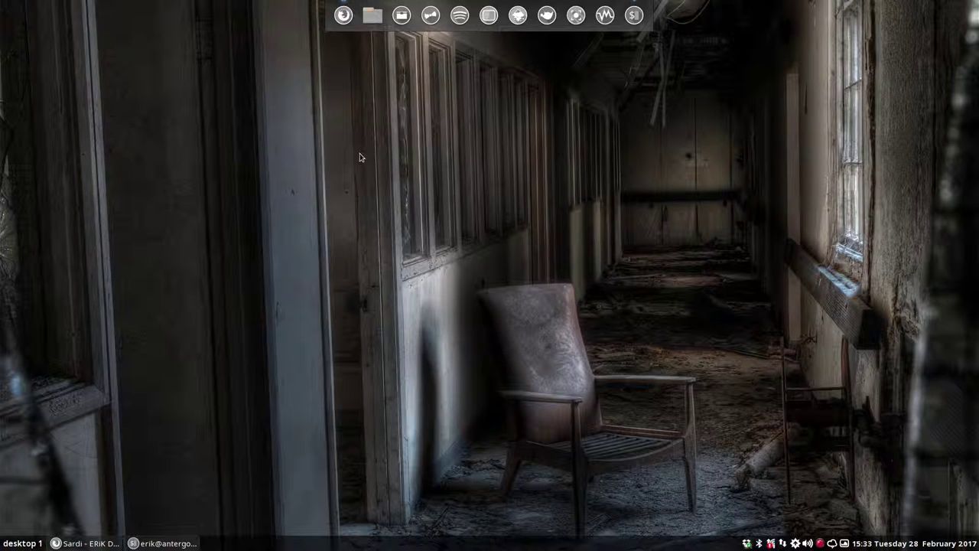
Step: Open the antergosopenbox/installation/personal folder in the file manager and select 655-install-personal-settings-oblogout-oxygen-to-foom-v1.sh
{"action": "left_click", "coordinate": [372, 15]}
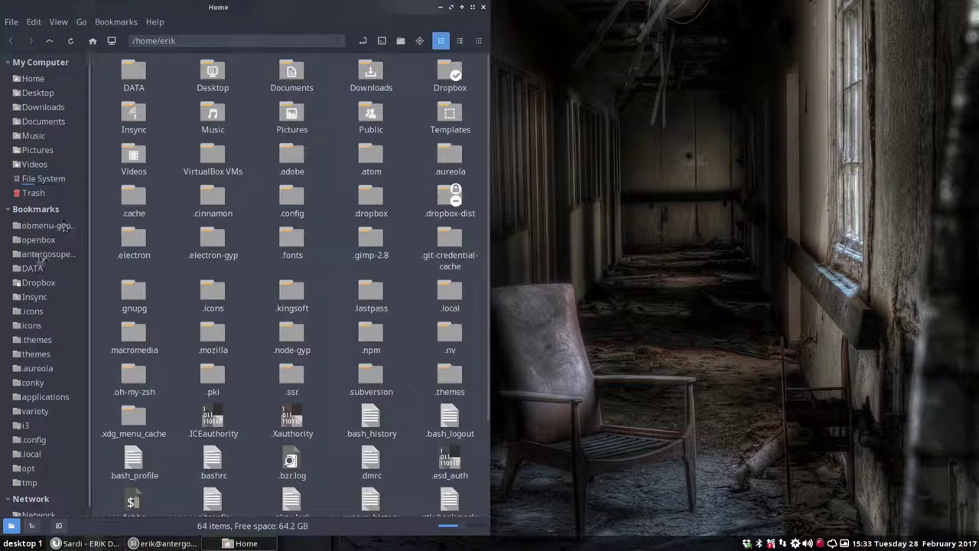
{"action": "left_click", "coordinate": [43, 257]}
{"action": "double_click", "coordinate": [136, 65]}
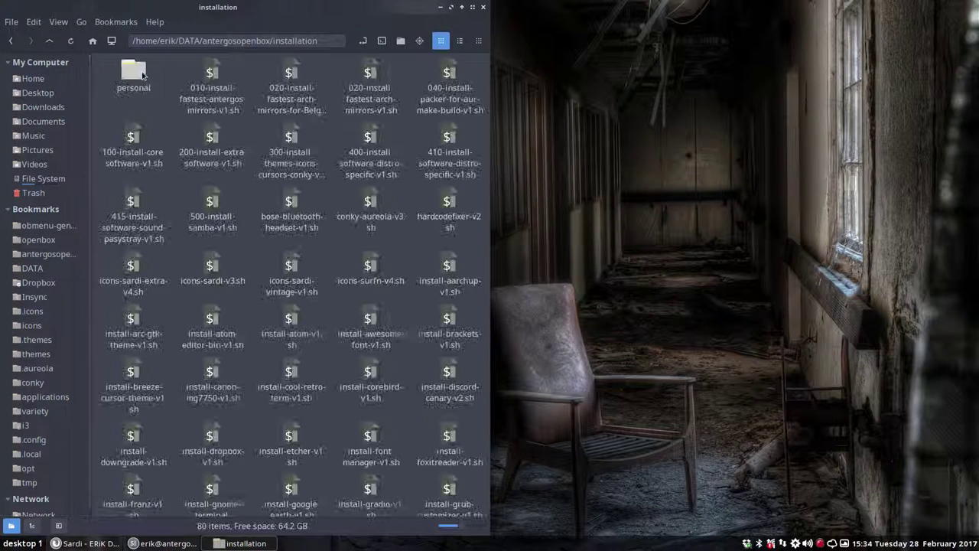
{"action": "double_click", "coordinate": [136, 66]}
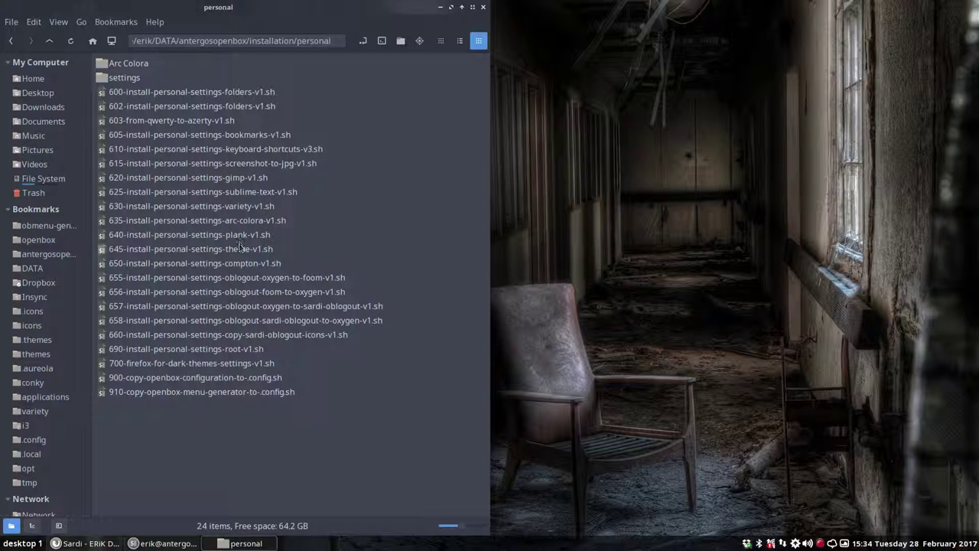
{"action": "left_click", "coordinate": [243, 280]}
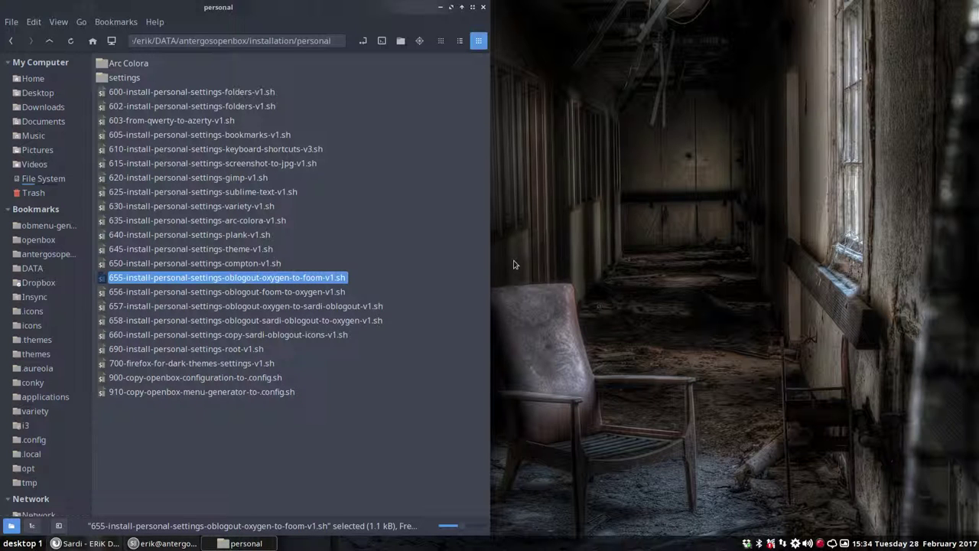
Step: Open a terminal on the desktop and run oblogout to view the current logout screen
{"action": "right_click", "coordinate": [617, 228]}
{"action": "left_click", "coordinate": [652, 289]}
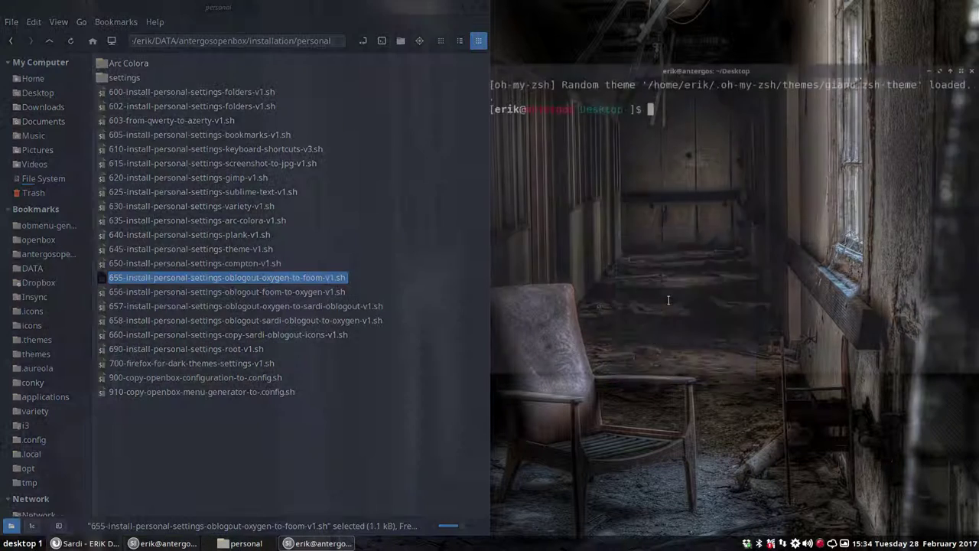
{"action": "type", "text": "oblogout"}
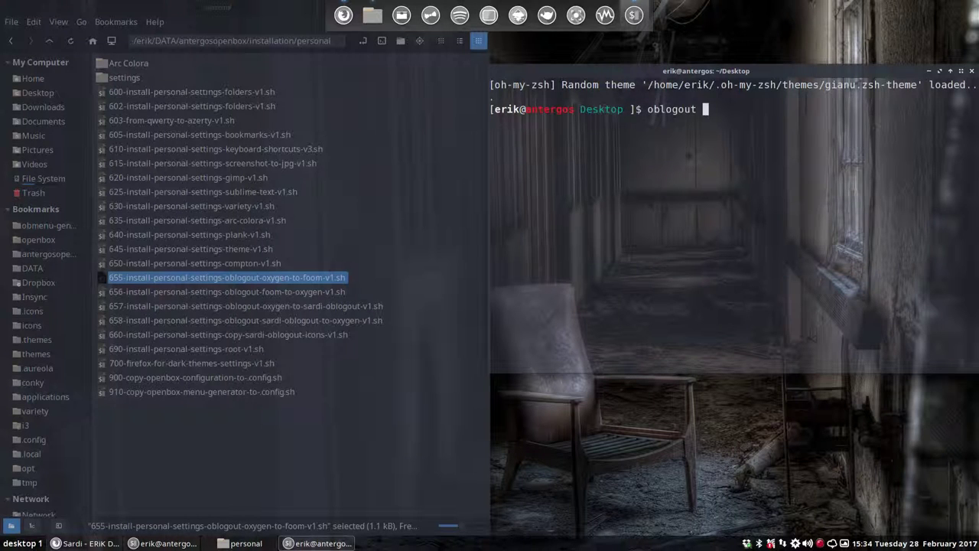
{"action": "key", "text": "Return"}
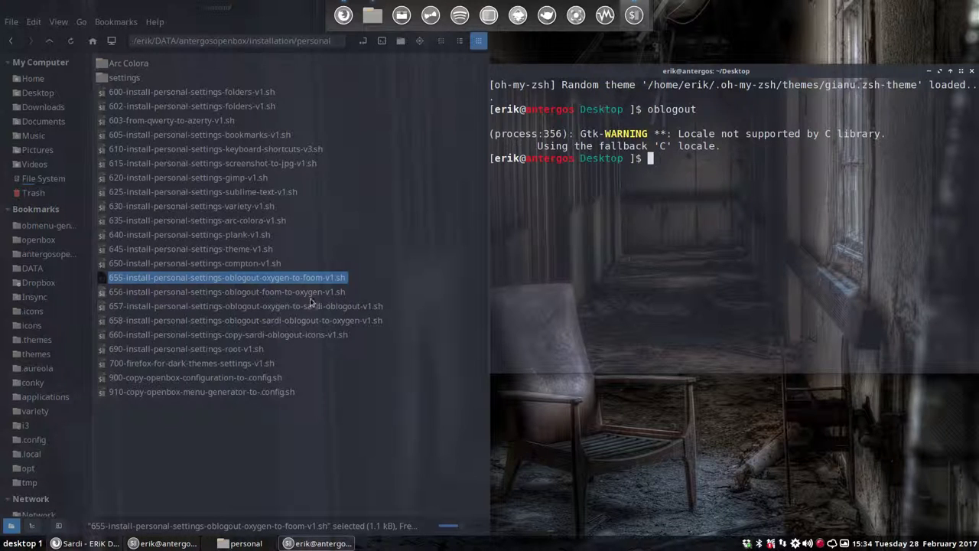
Step: Run 655-install-personal-settings-oblogout-oxygen-to-foom-v1.sh in a terminal with the sudo password, and relaunch oblogout to check the icons
{"action": "left_click", "coordinate": [302, 293]}
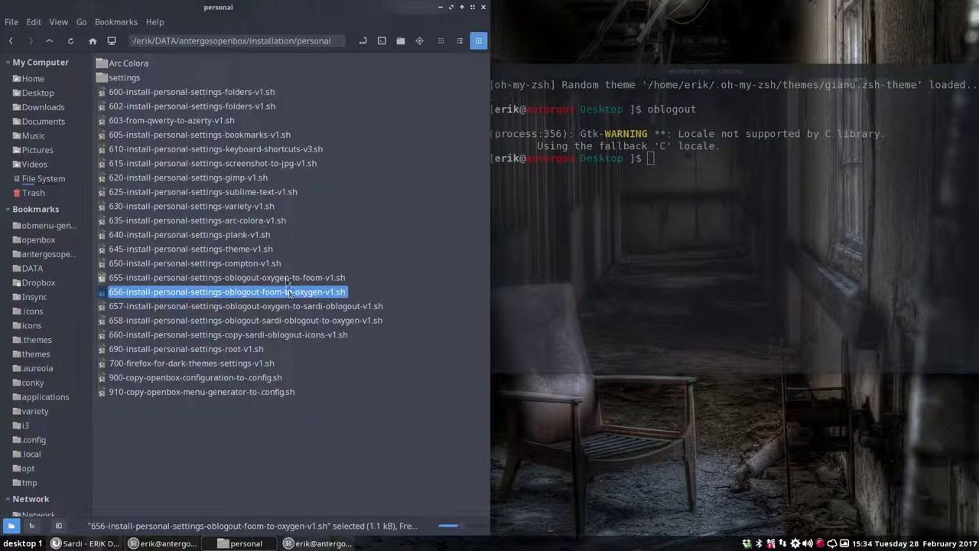
{"action": "left_click", "coordinate": [282, 281]}
{"action": "left_click", "coordinate": [260, 285]}
{"action": "left_click", "coordinate": [258, 278]}
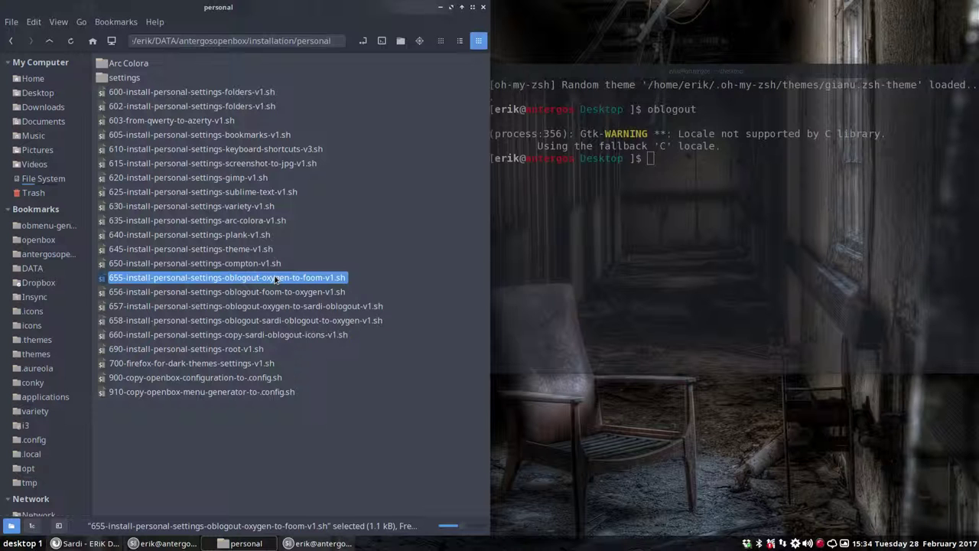
{"action": "double_click", "coordinate": [275, 280]}
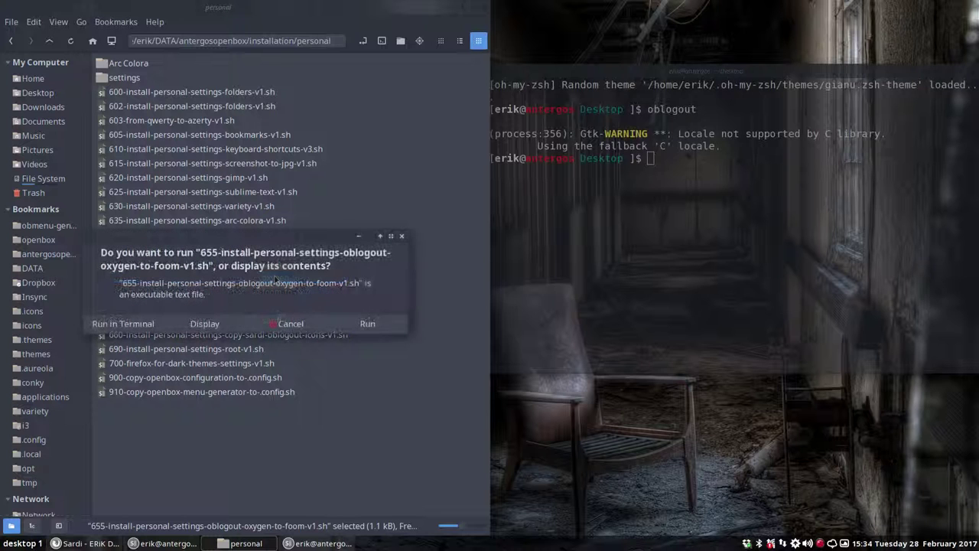
{"action": "left_click", "coordinate": [157, 322]}
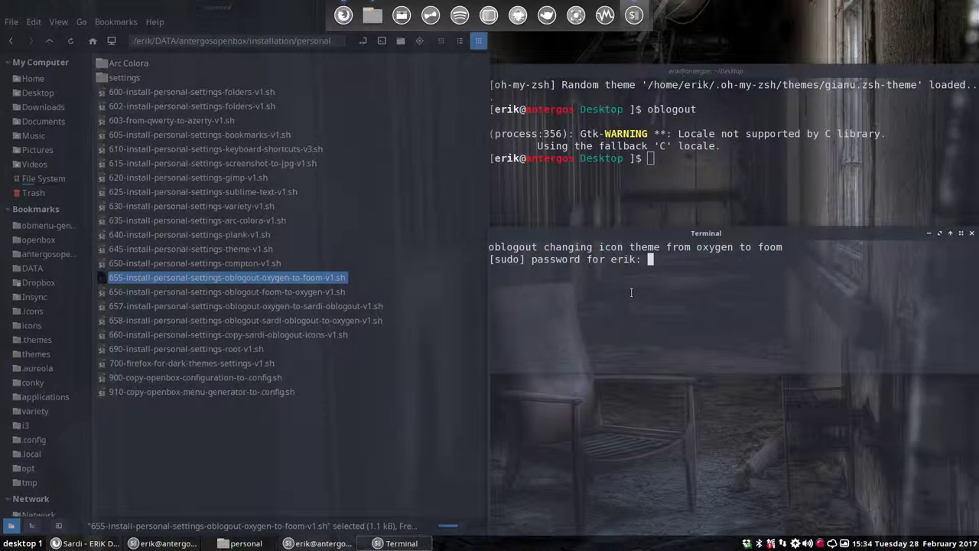
{"action": "key", "text": "Return"}
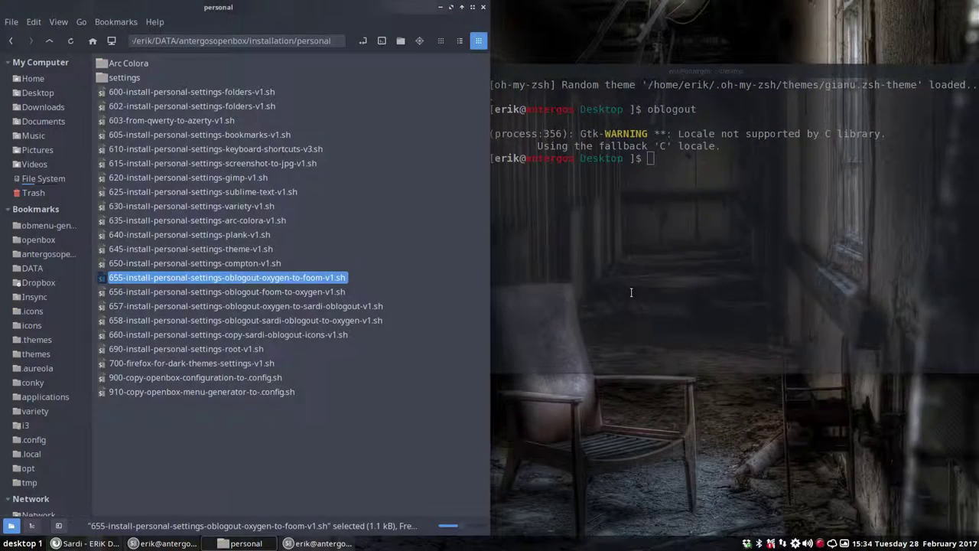
{"action": "key", "text": "Up"}
{"action": "key", "text": "Return"}
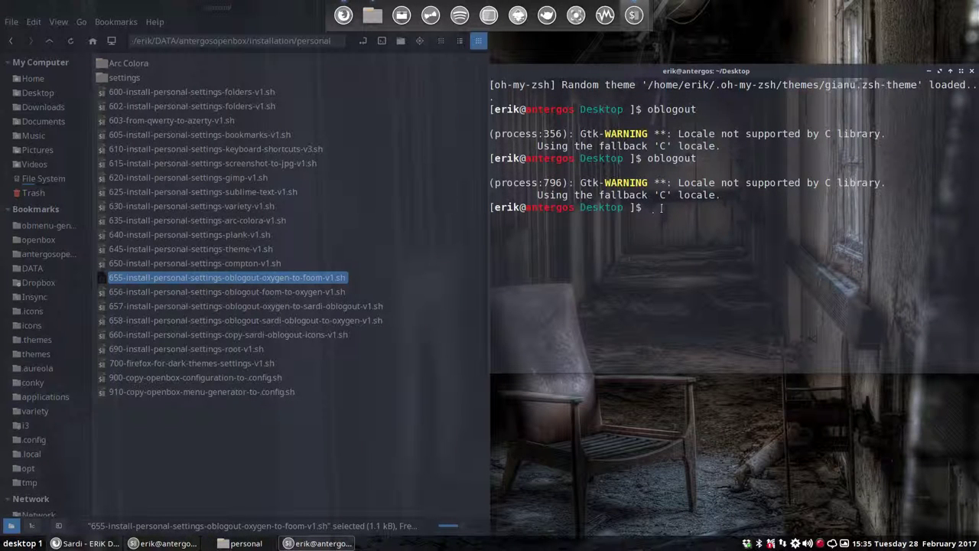
Step: Run 656-install-personal-settings-oblogout-foom-to-oxygen-v1.sh in a terminal and enter the sudo password to restore the oxygen icons
{"action": "left_click", "coordinate": [303, 294]}
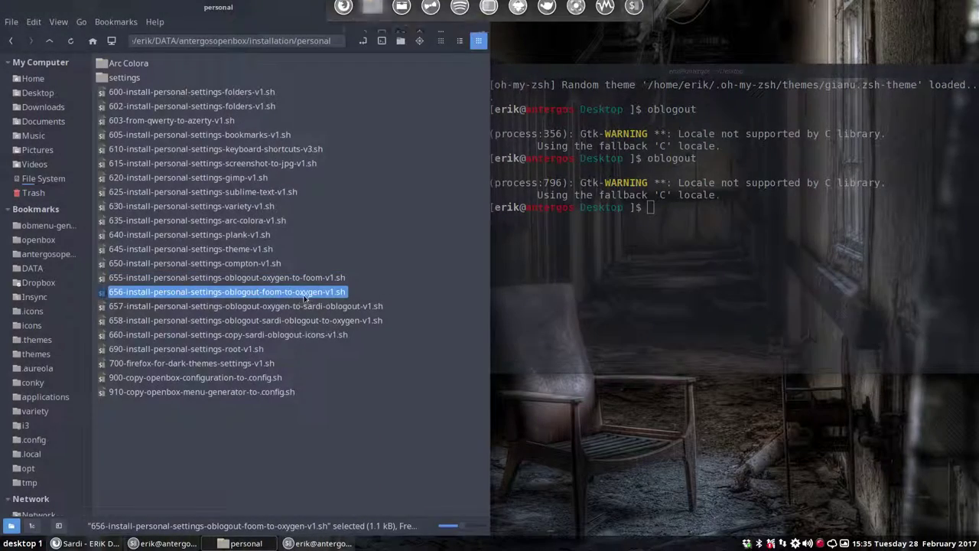
{"action": "double_click", "coordinate": [305, 298]}
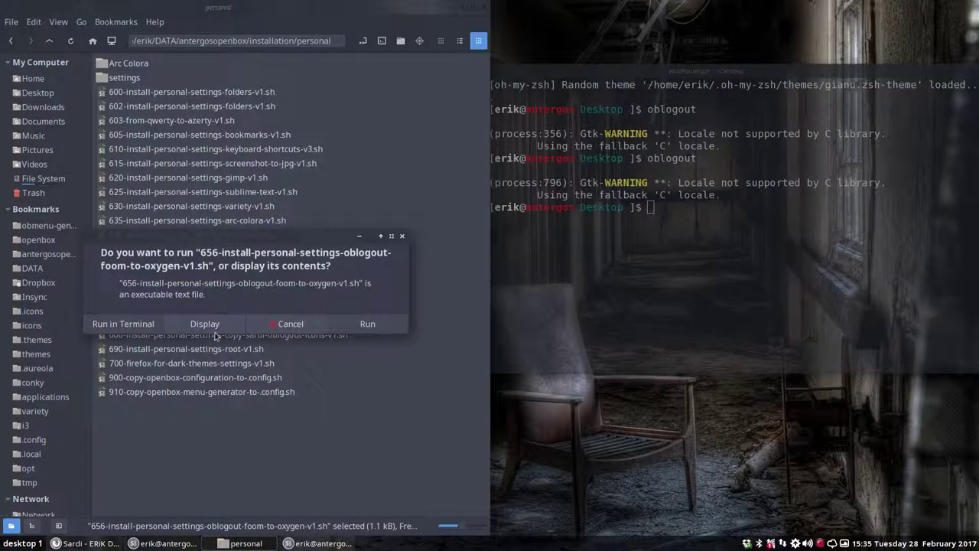
{"action": "left_click", "coordinate": [122, 324]}
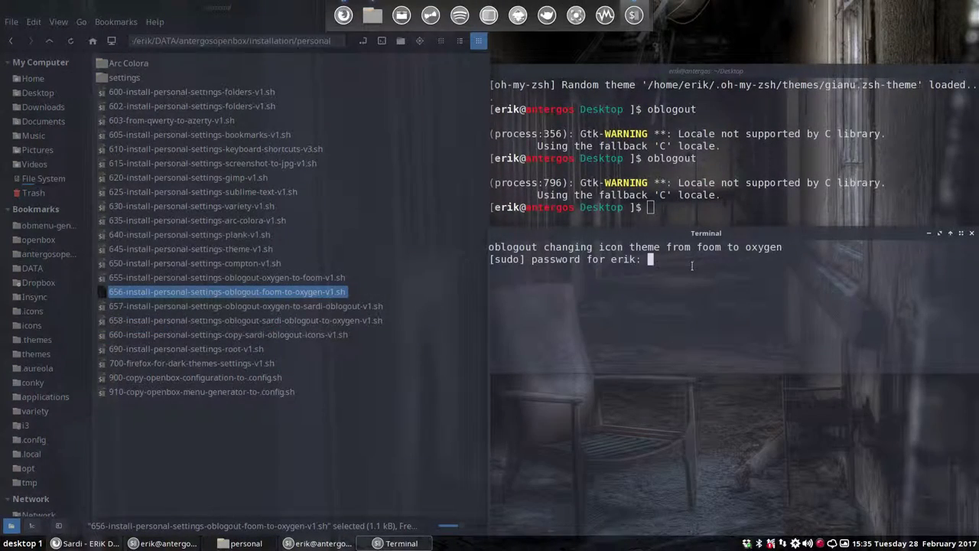
{"action": "key", "text": "Return"}
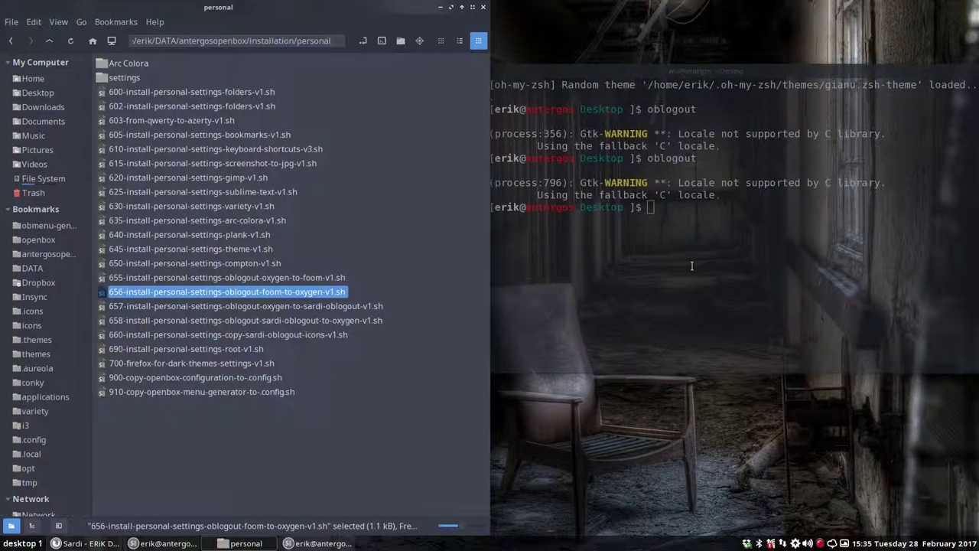
Step: Relaunch oblogout from the existing terminal to check the oxygen logout icons, and cancel the logout screen
{"action": "key", "text": "Up"}
{"action": "key", "text": "Return"}
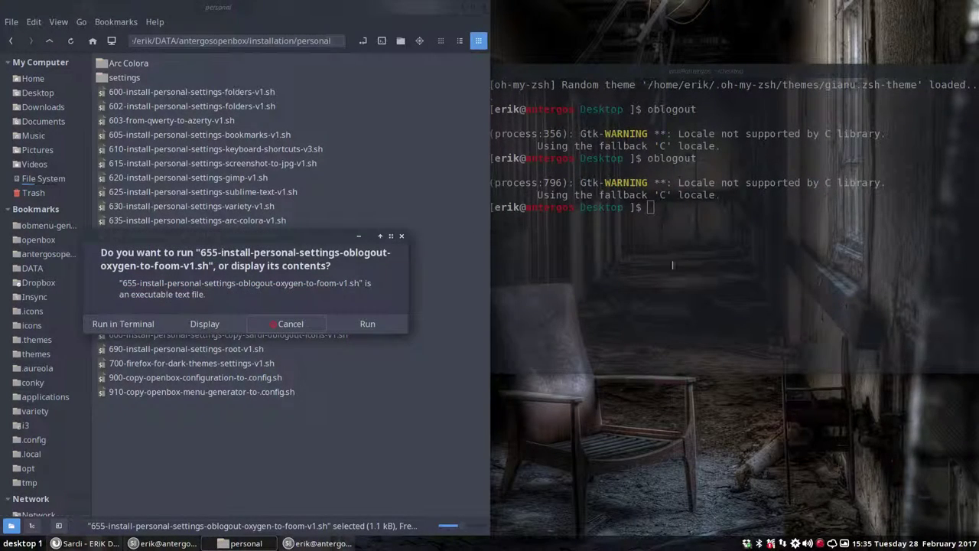
{"action": "left_click", "coordinate": [672, 265]}
{"action": "key", "text": "Up"}
{"action": "key", "text": "Return"}
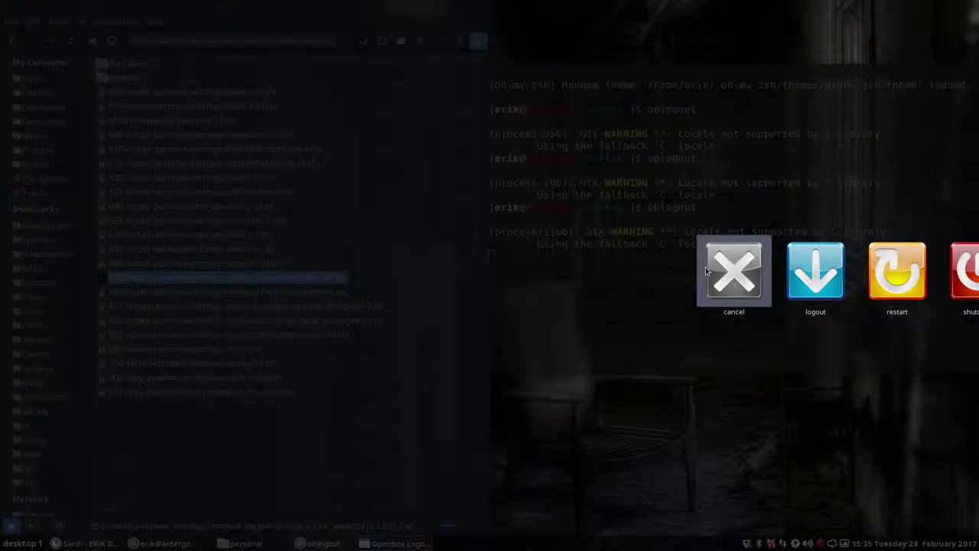
{"action": "left_click", "coordinate": [706, 267]}
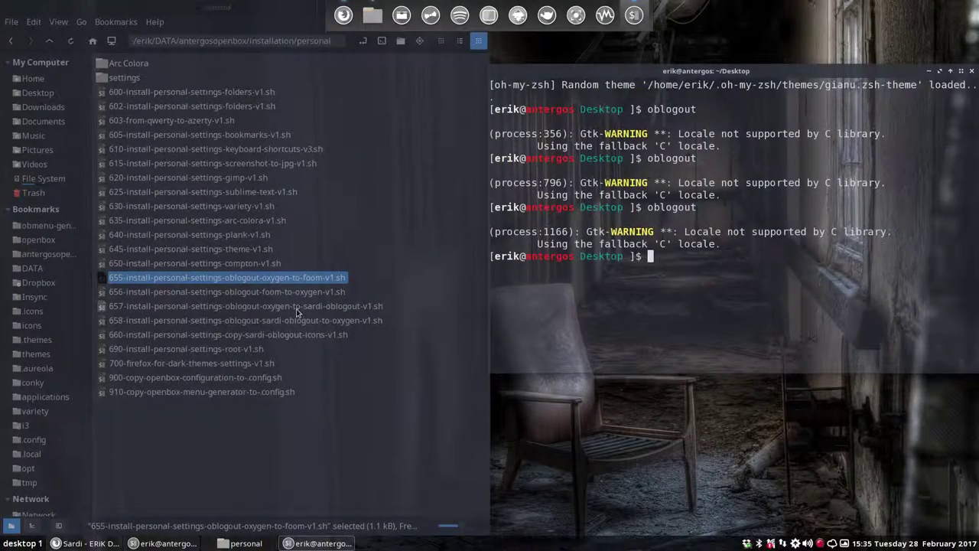
Step: Run 657-install-personal-settings-oblogout-oxygen-to-sardi-oblogout-v1.sh in a terminal and enter the sudo password
{"action": "left_click", "coordinate": [292, 307]}
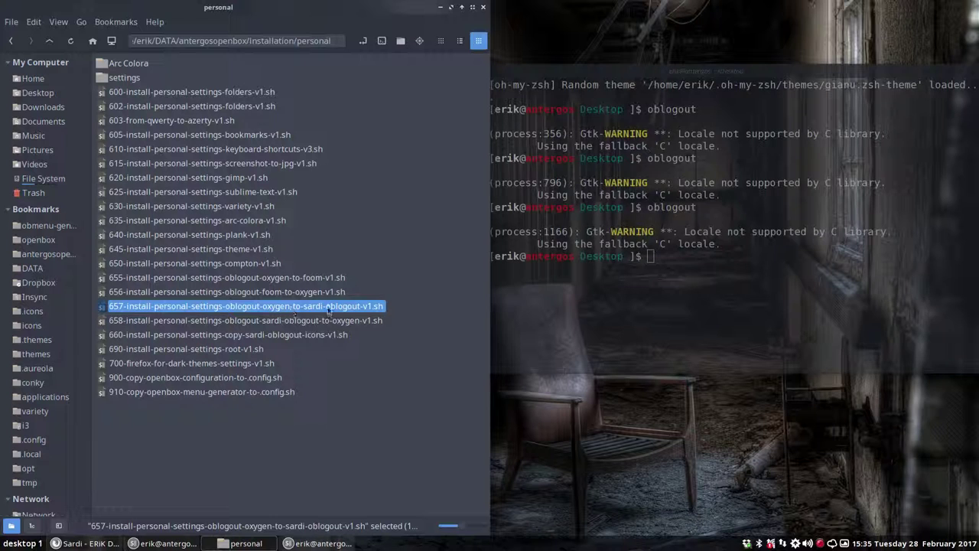
{"action": "left_click", "coordinate": [693, 281]}
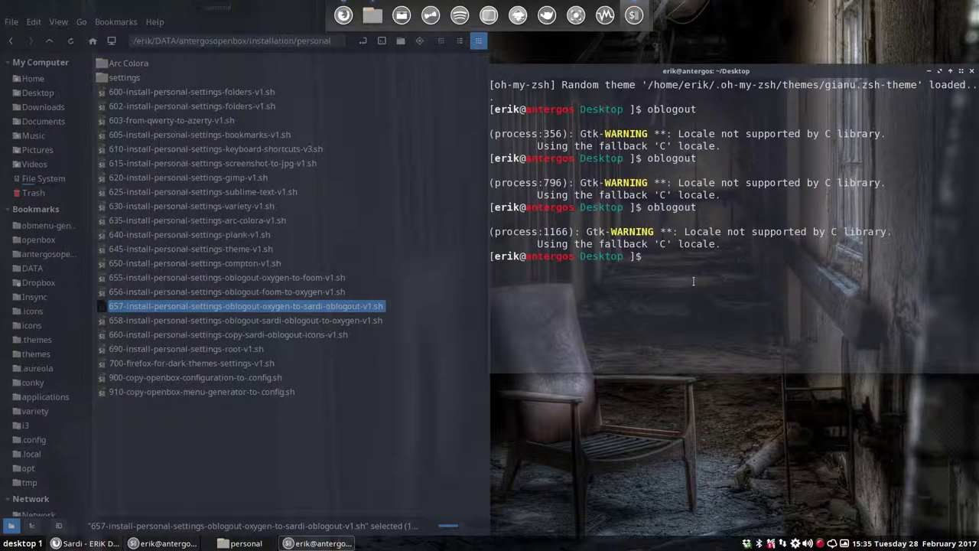
{"action": "key", "text": "Up"}
{"action": "key", "text": "Down"}
{"action": "double_click", "coordinate": [308, 306]}
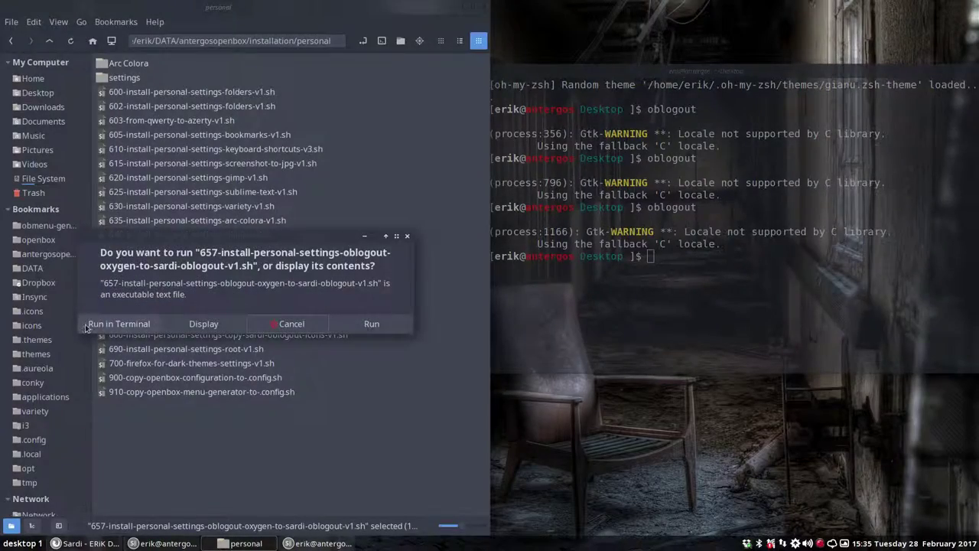
{"action": "left_click", "coordinate": [116, 324]}
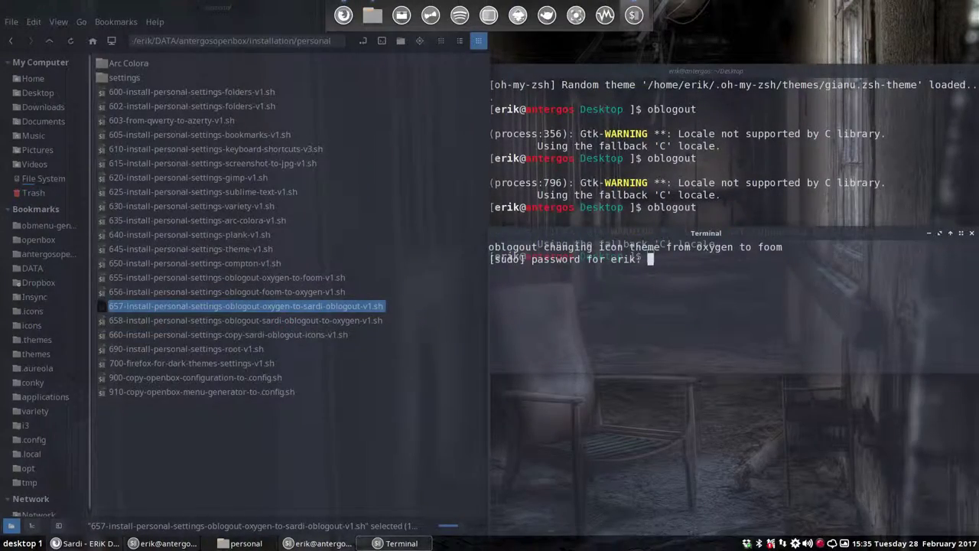
{"action": "key", "text": "Return"}
Step: Run oblogout again in the existing terminal to check the sardi-oblogout icons, and cancel the logout screen
{"action": "left_click", "coordinate": [628, 299]}
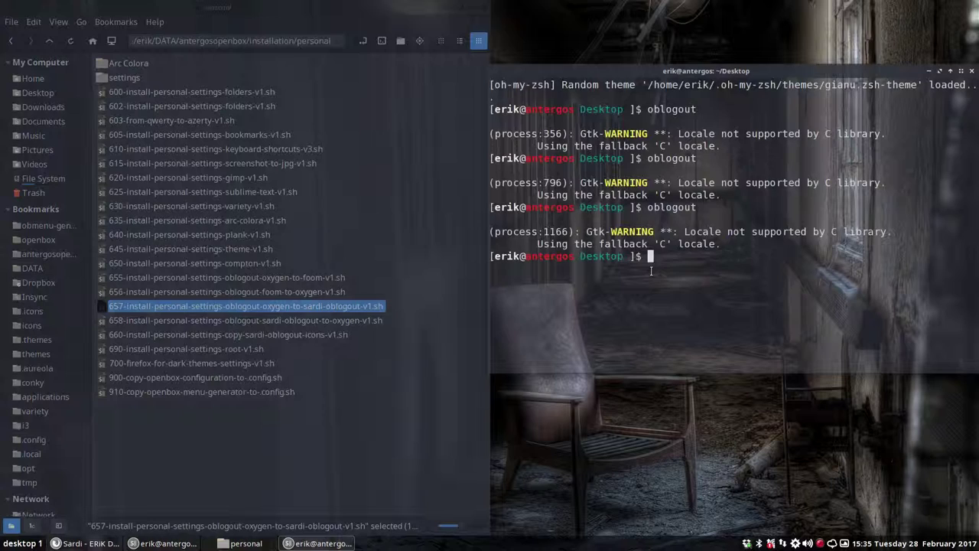
{"action": "key", "text": "Up"}
{"action": "key", "text": "Return"}
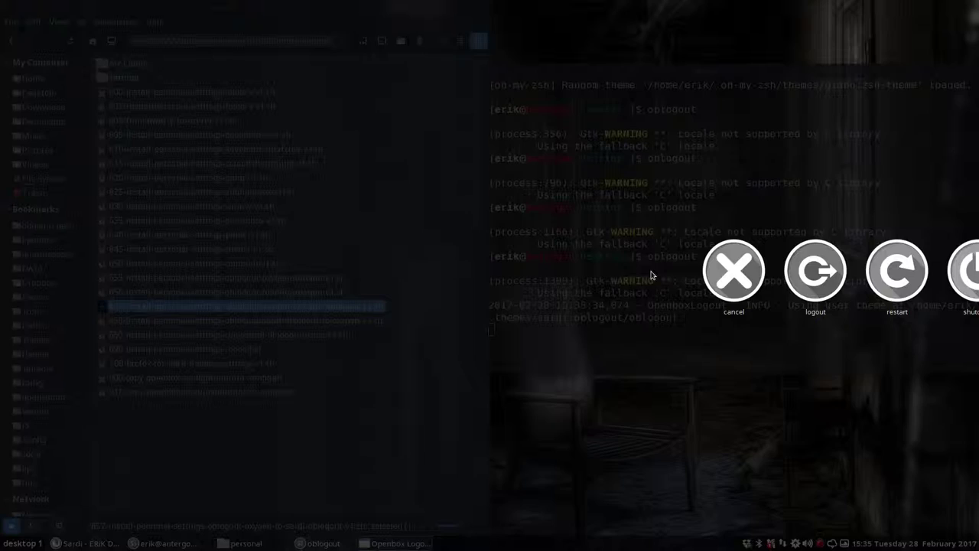
{"action": "left_click", "coordinate": [709, 270]}
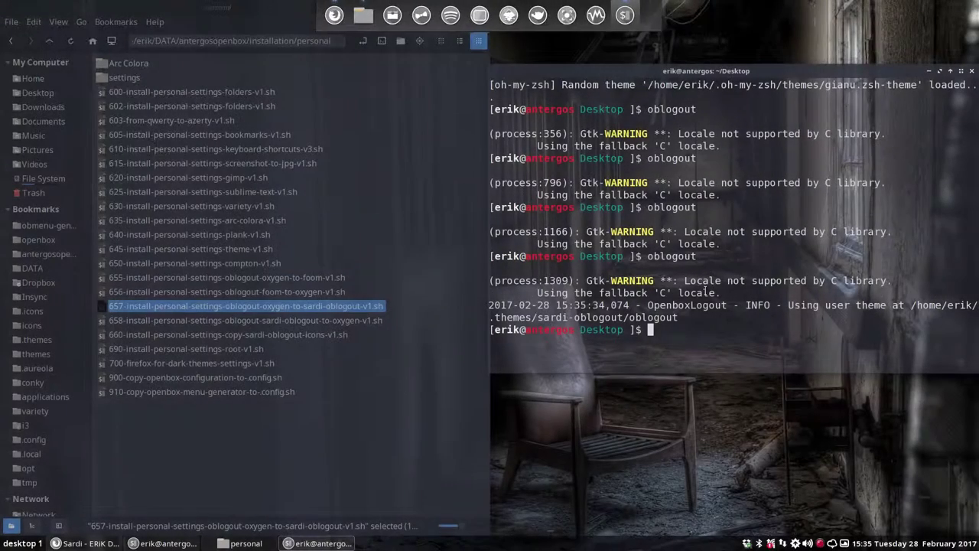
Step: Run 658-install-personal-settings-oblogout-sardi-oblogout-to-oxygen-v1.sh in a terminal and enter the sudo password
{"action": "left_click", "coordinate": [365, 321]}
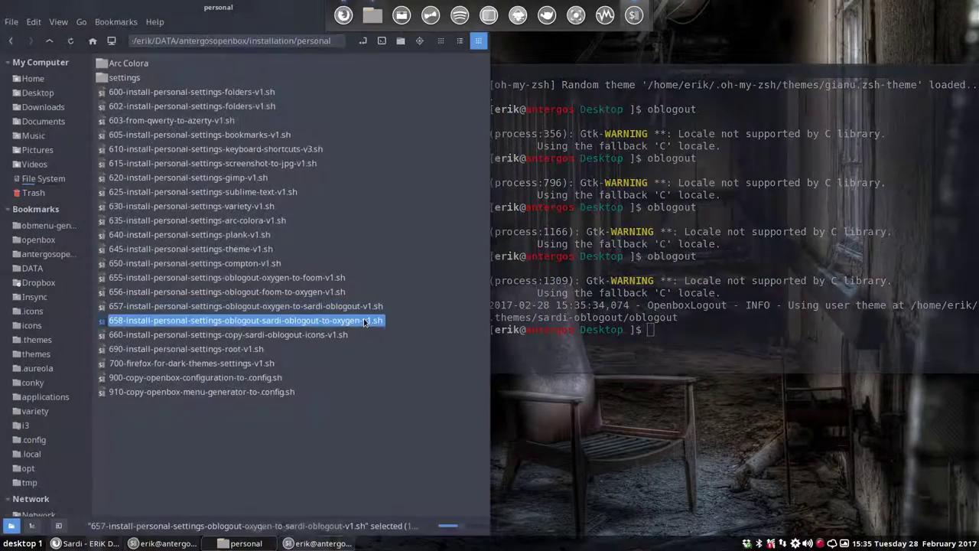
{"action": "double_click", "coordinate": [365, 321]}
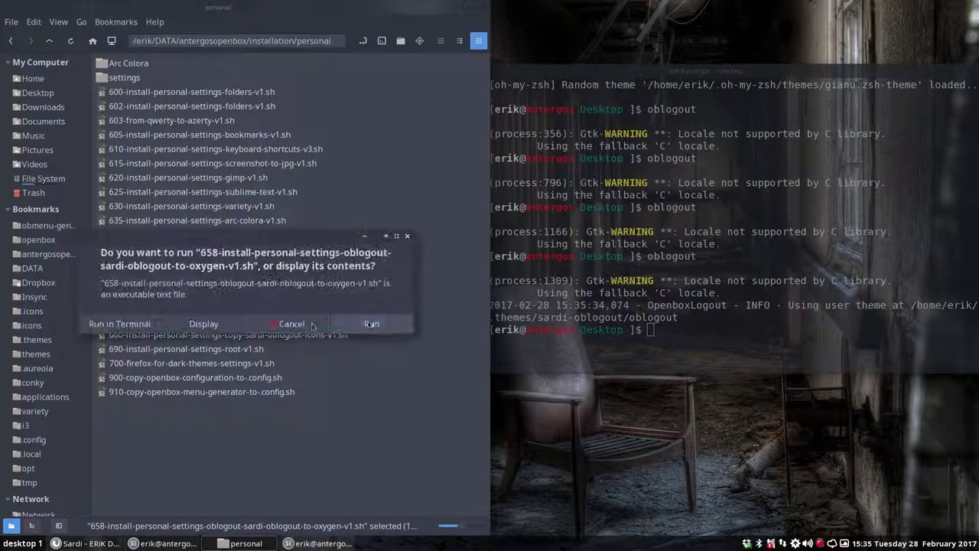
{"action": "left_click", "coordinate": [119, 324]}
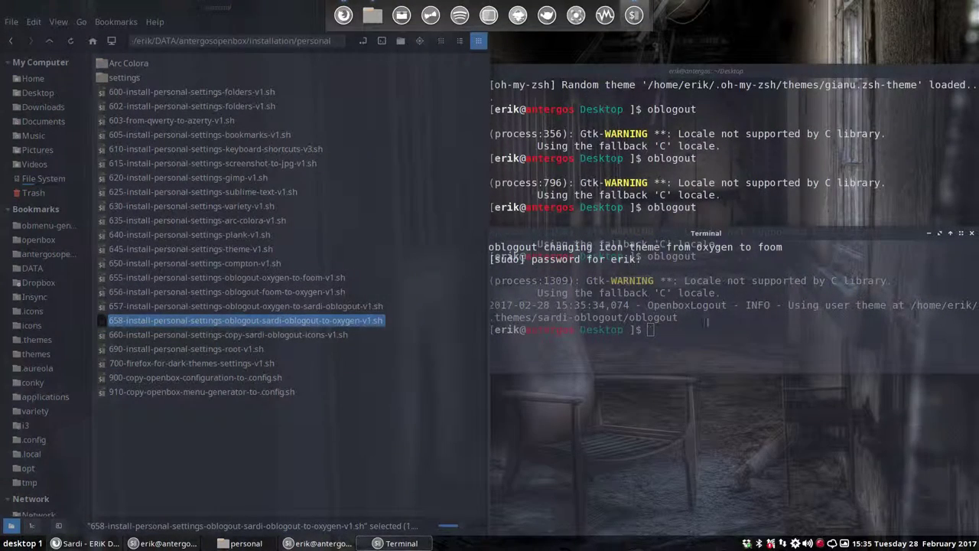
{"action": "key", "text": "Return"}
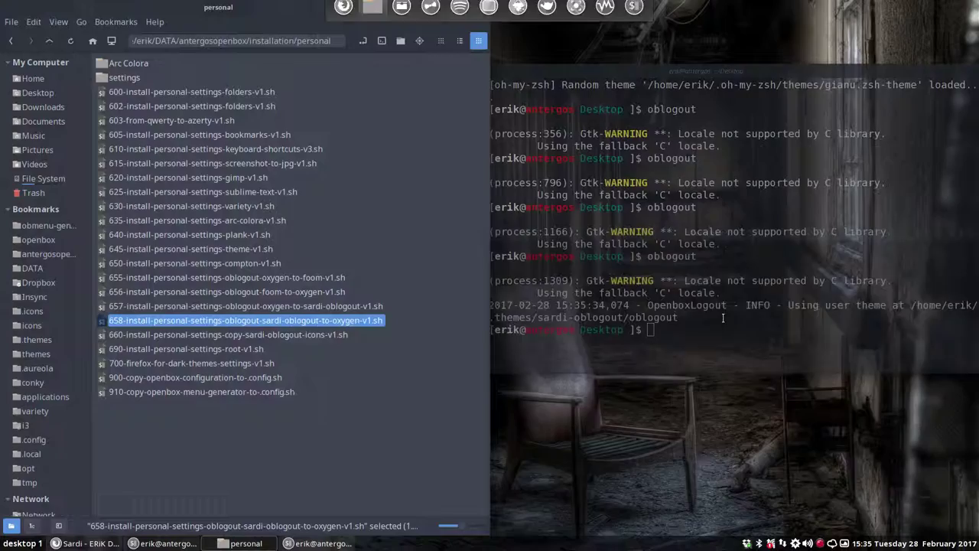
Step: Launch oblogout once more from the existing terminal to check the icons after the sardi-oblogout-to-oxygen script, and cancel the logout screen
{"action": "left_click", "coordinate": [723, 318]}
{"action": "type", "text": "oblogout"}
{"action": "key", "text": "Return"}
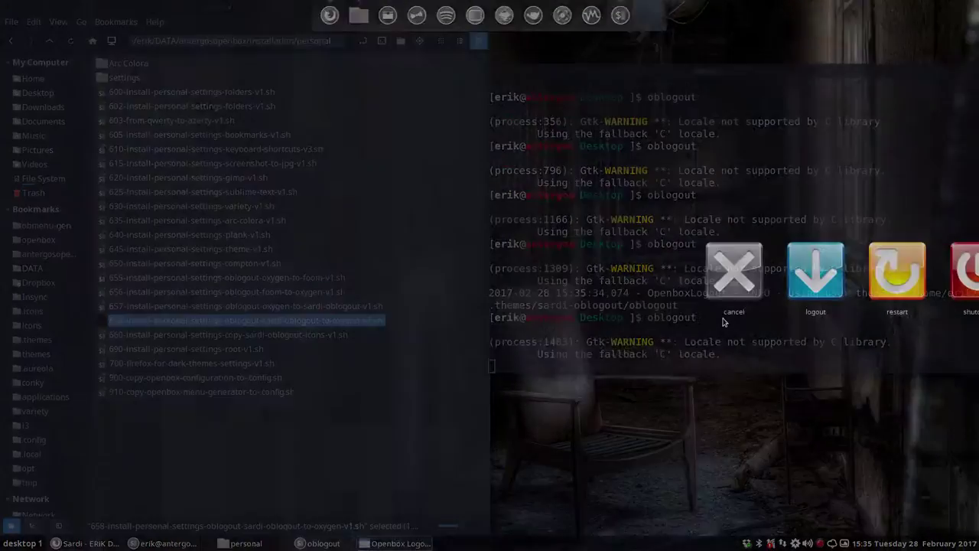
{"action": "left_click", "coordinate": [723, 293]}
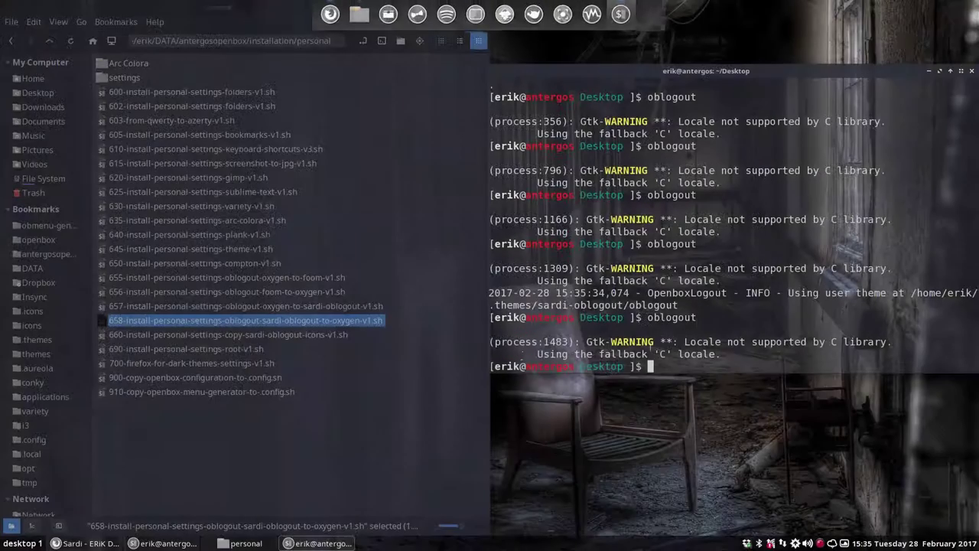
Step: Display 660-install-personal-settings-copy-sardi-oblogout-icons-v1.sh to examine its copy command for the sardi-oblogout folder, close it, and select the 658 script
{"action": "left_click", "coordinate": [262, 337]}
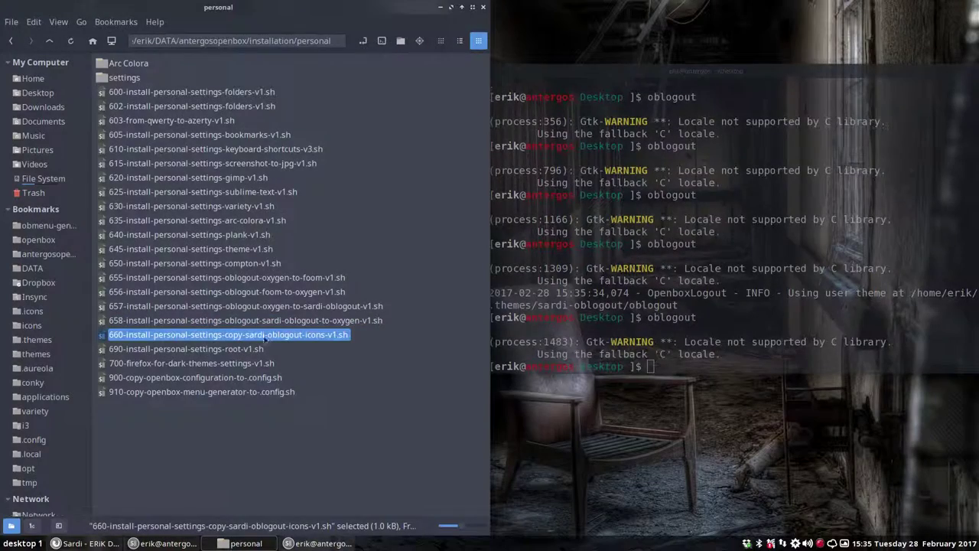
{"action": "double_click", "coordinate": [223, 339]}
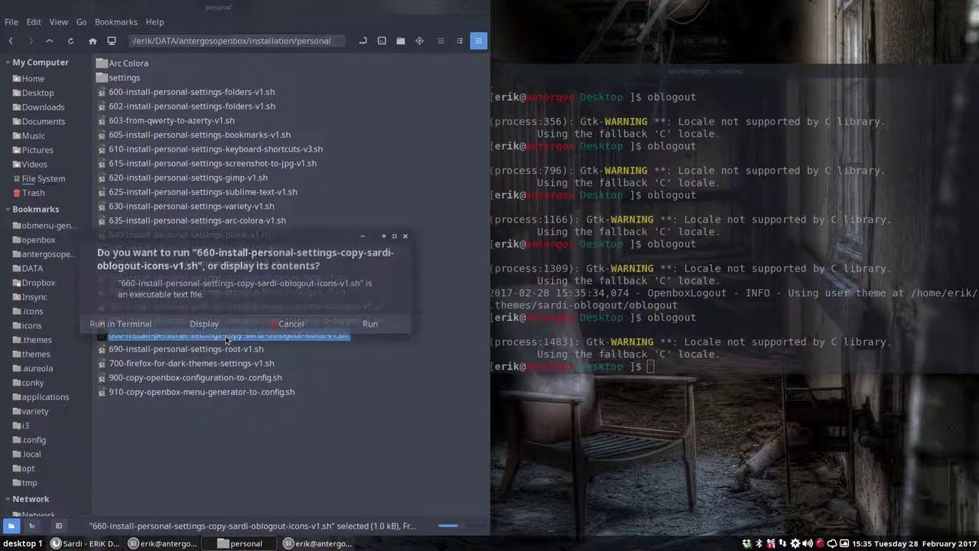
{"action": "left_click", "coordinate": [204, 324]}
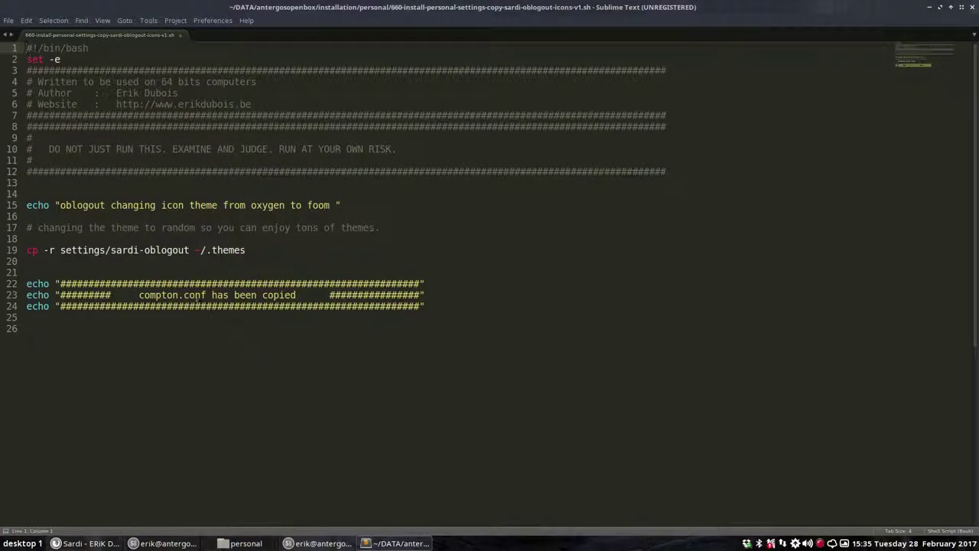
{"action": "left_click_drag", "start_coordinate": [61, 251], "coordinate": [246, 250]}
{"action": "left_click", "coordinate": [150, 251]}
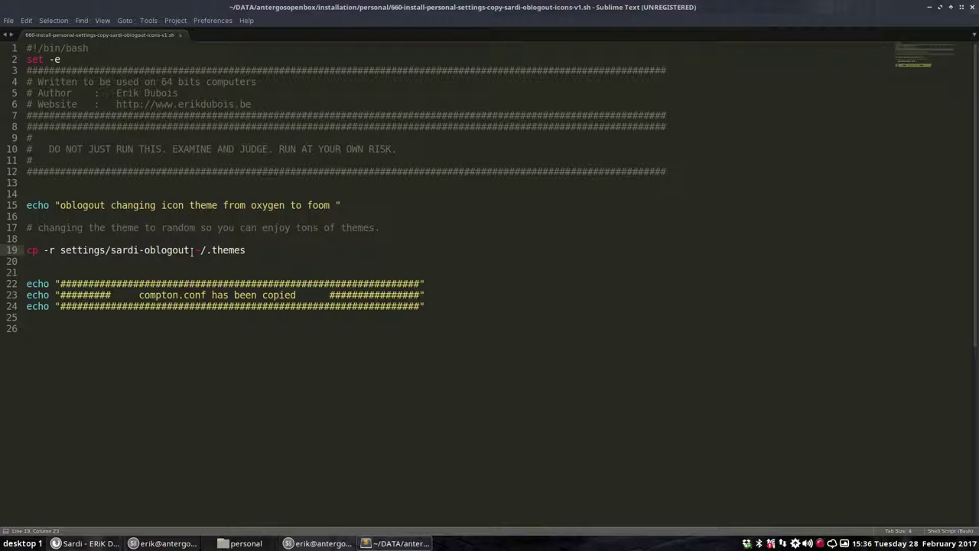
{"action": "left_click_drag", "start_coordinate": [189, 250], "coordinate": [243, 251]}
{"action": "left_click", "coordinate": [251, 261]}
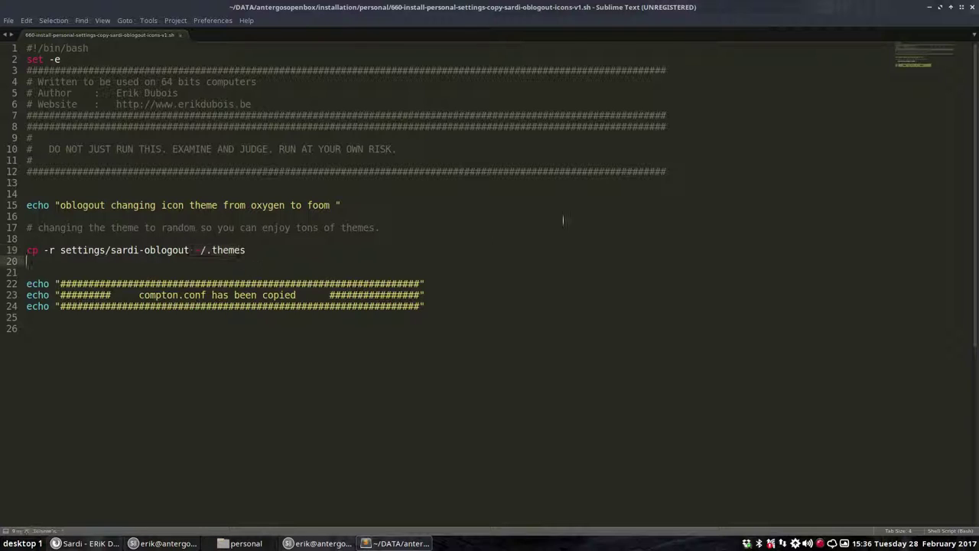
{"action": "left_click", "coordinate": [973, 7]}
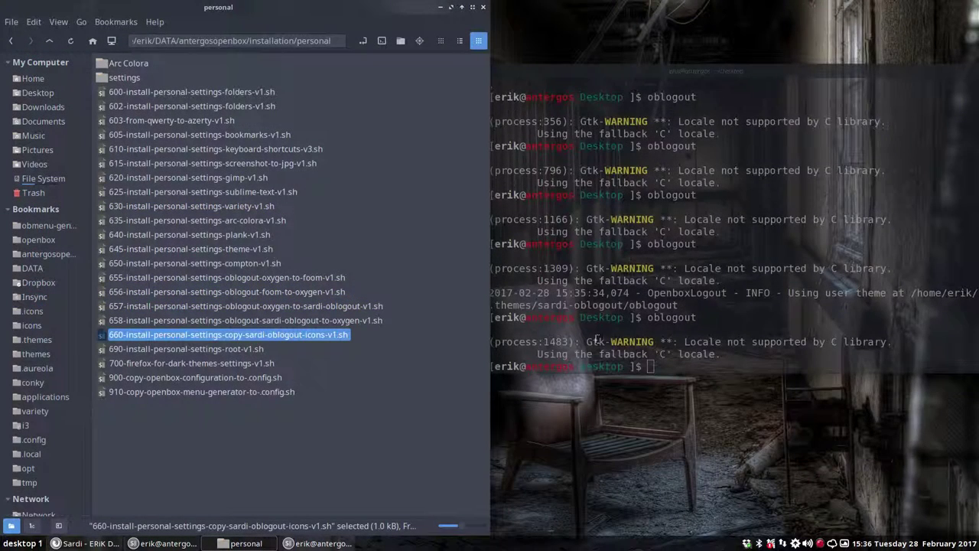
{"action": "left_click", "coordinate": [300, 321]}
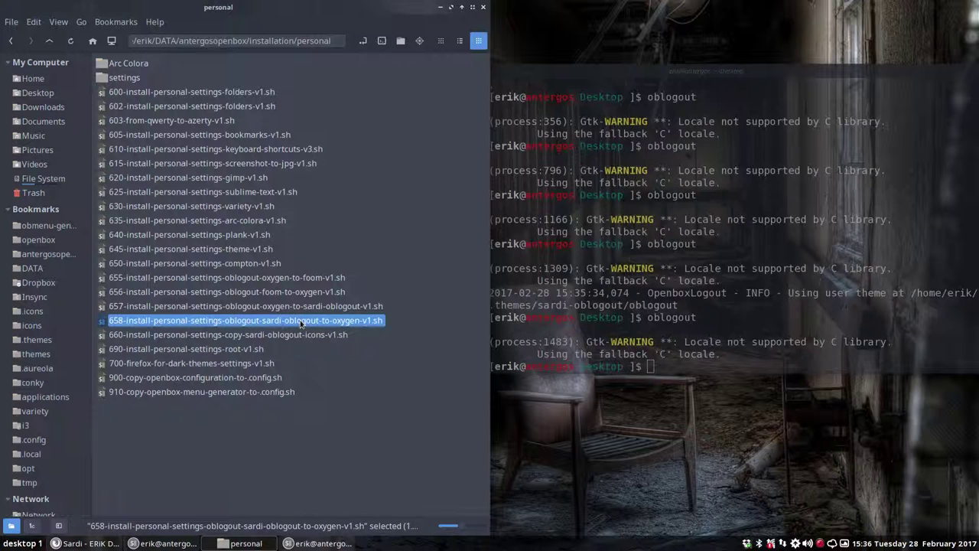